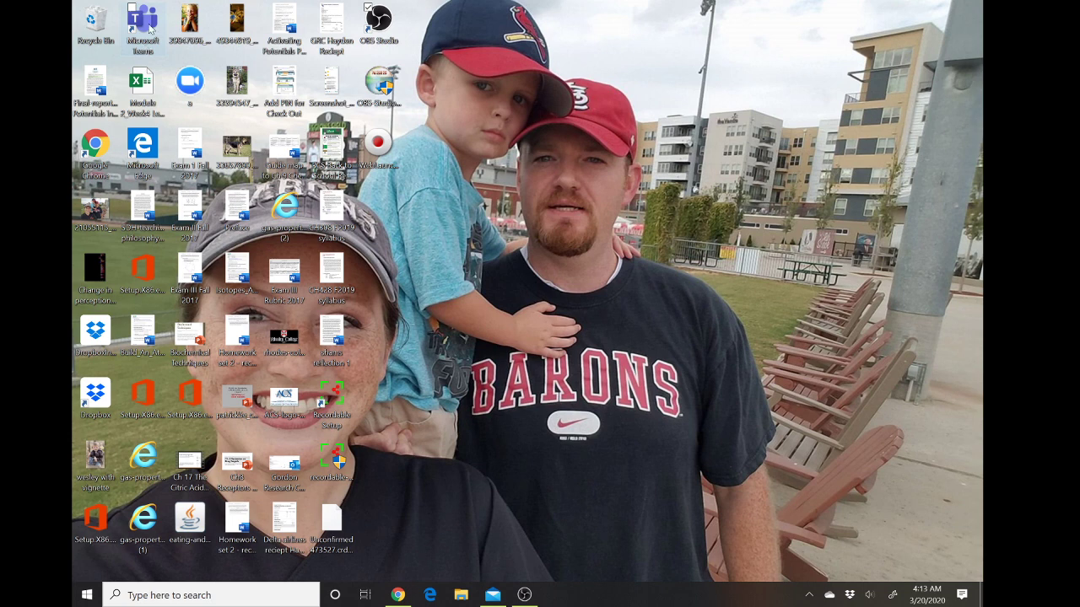
# - Launch Microsoft Teams and start a blank new meeting from the Calendar
pyautogui.click(150, 28)
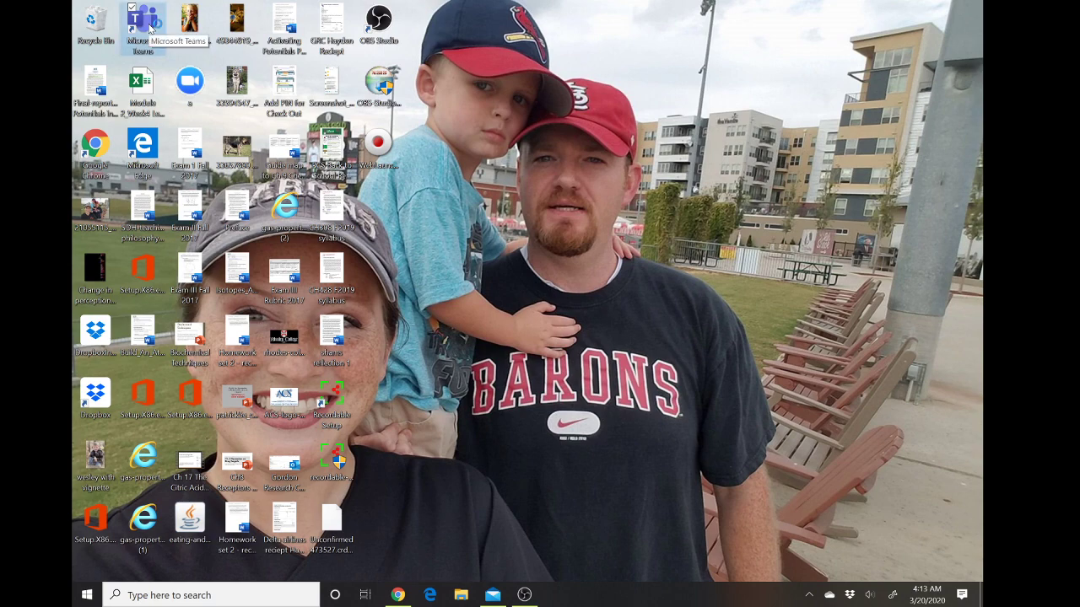
pyautogui.doubleClick(150, 27)
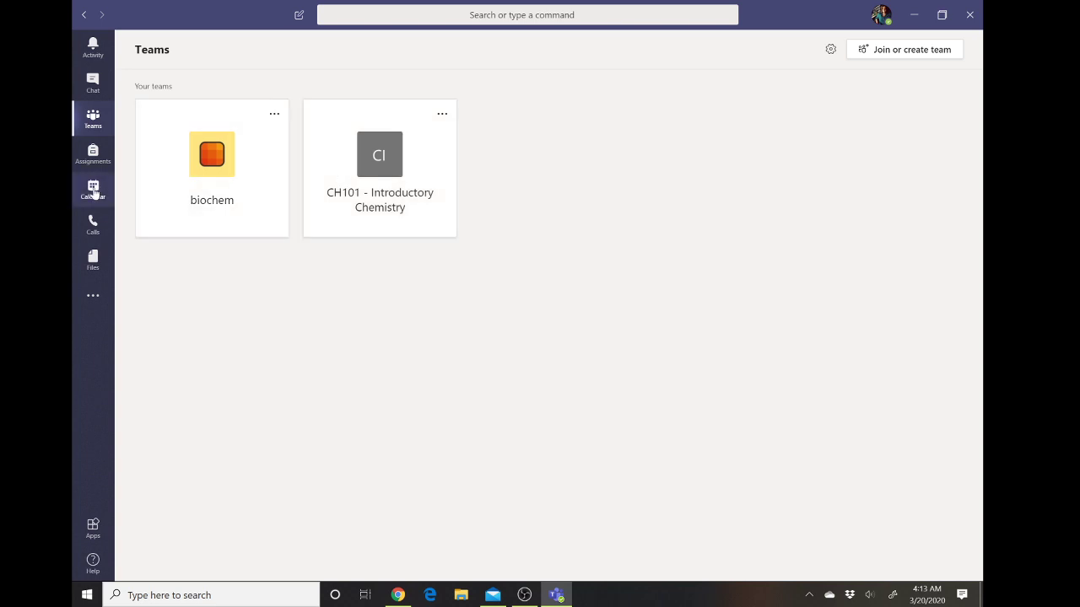
pyautogui.click(94, 191)
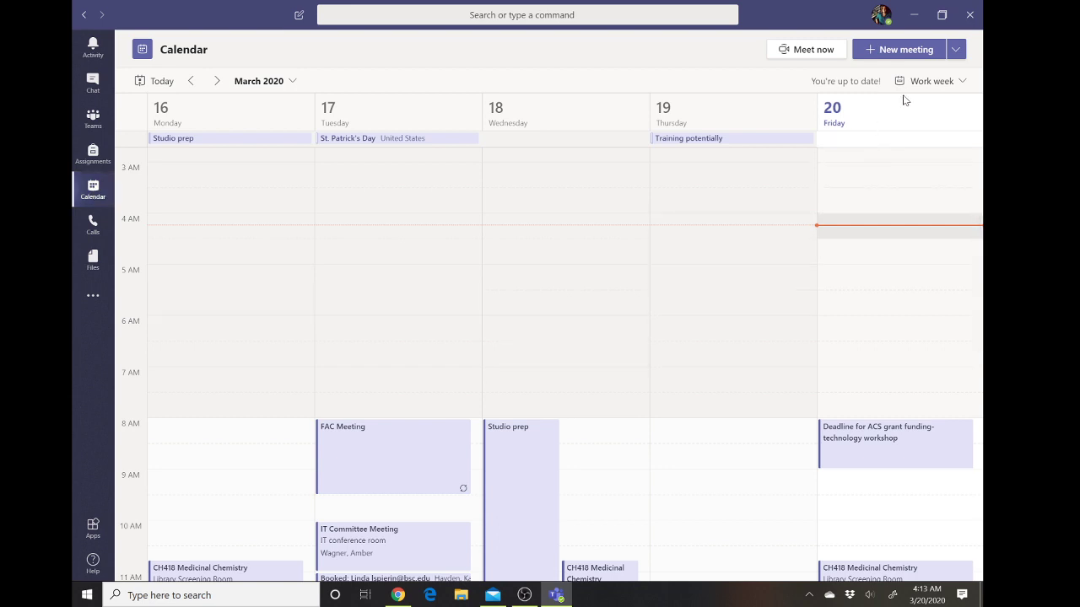
pyautogui.click(884, 49)
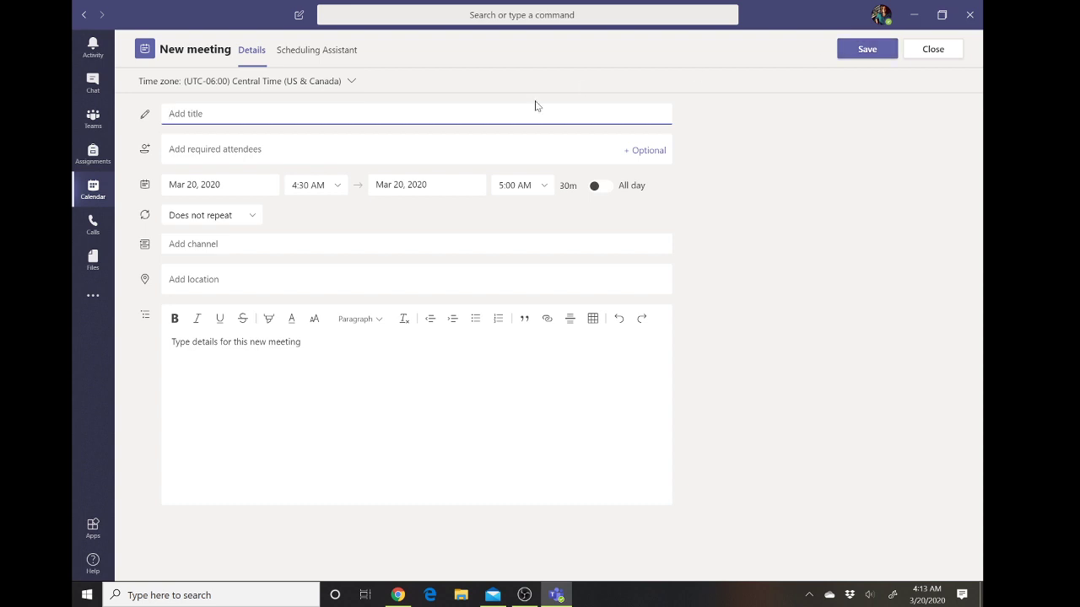
# - Title the meeting 'CH101v - Virtual Classroom' and post it to CH101 - Introductory Chemistry > General
pyautogui.write('CH101v - Virtual Classroom')
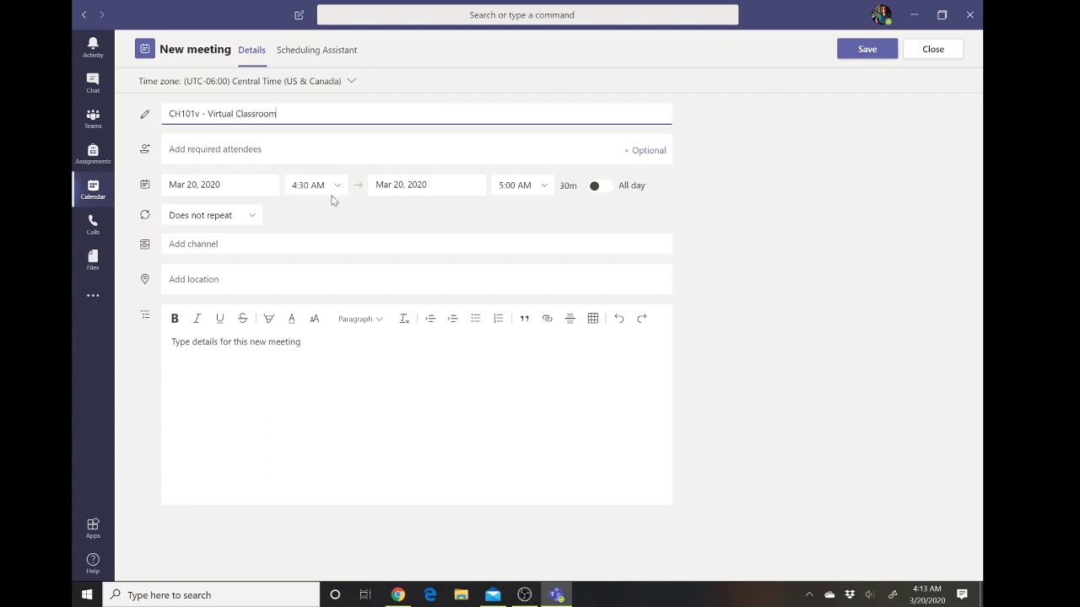
pyautogui.click(206, 245)
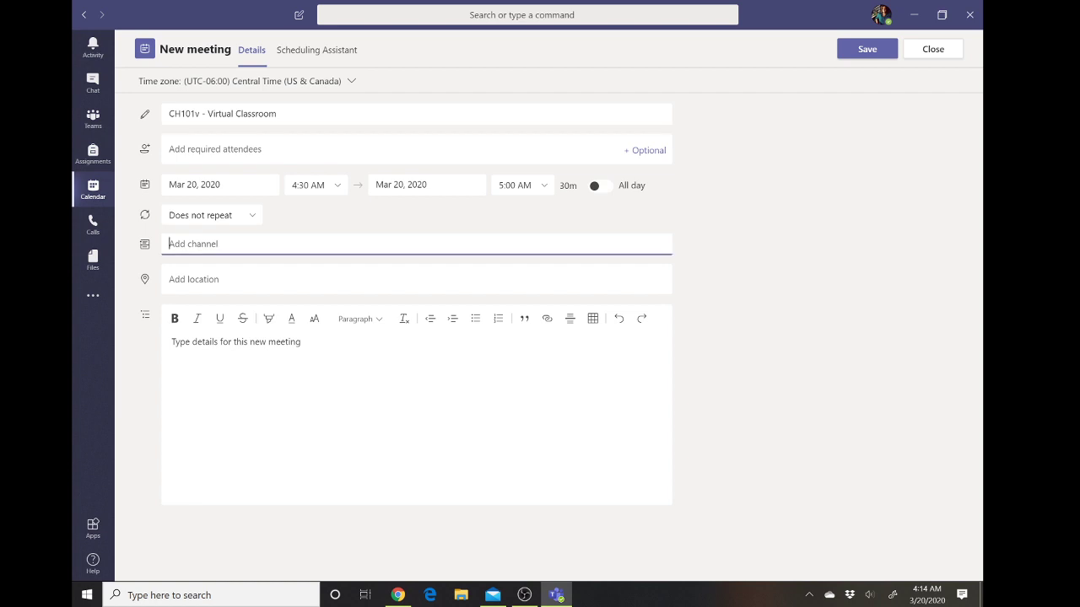
pyautogui.click(207, 268)
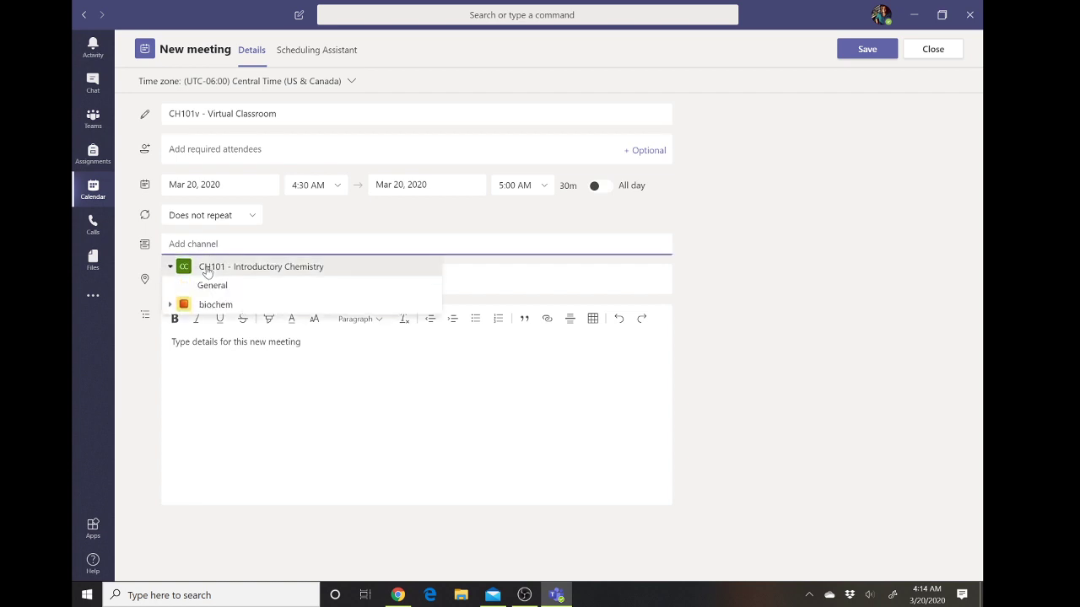
pyautogui.click(212, 287)
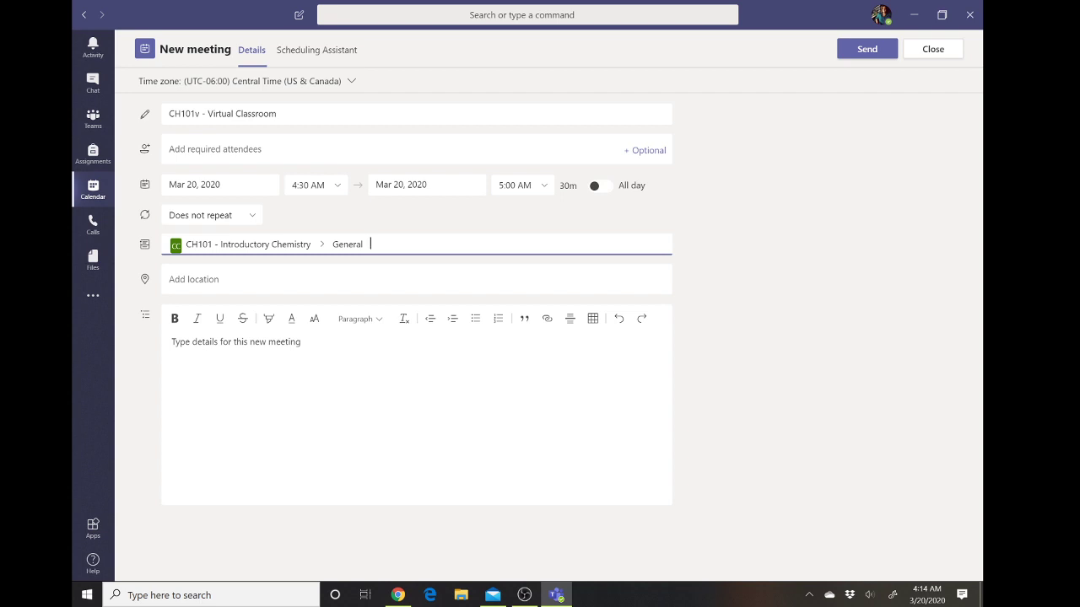
pyautogui.click(215, 184)
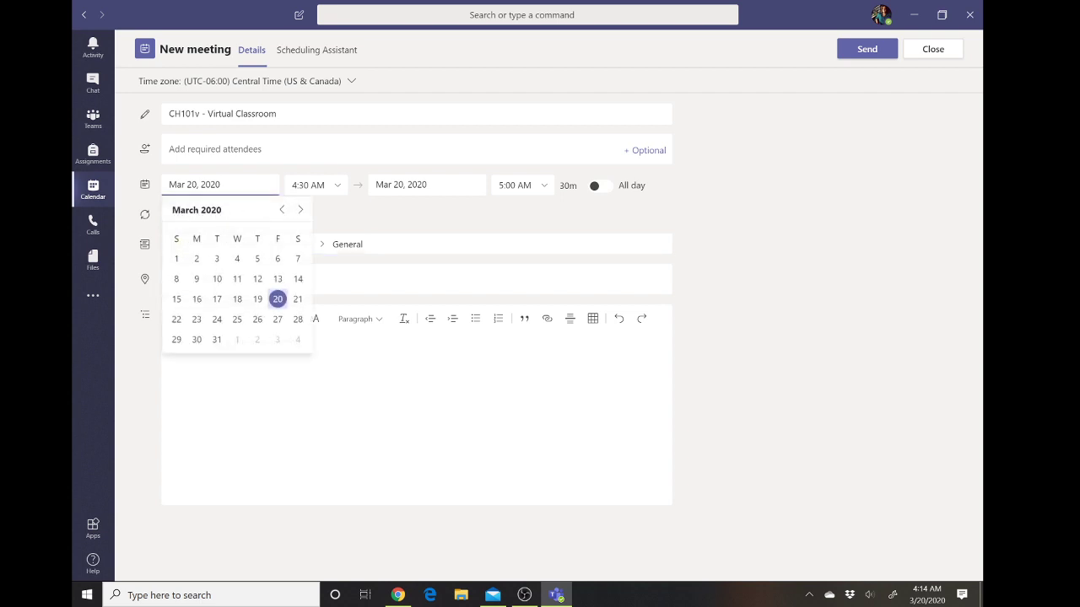
# - Set the meeting date to Mar 30, 2020 with a 2:00 PM start
pyautogui.click(196, 339)
pyautogui.click(309, 185)
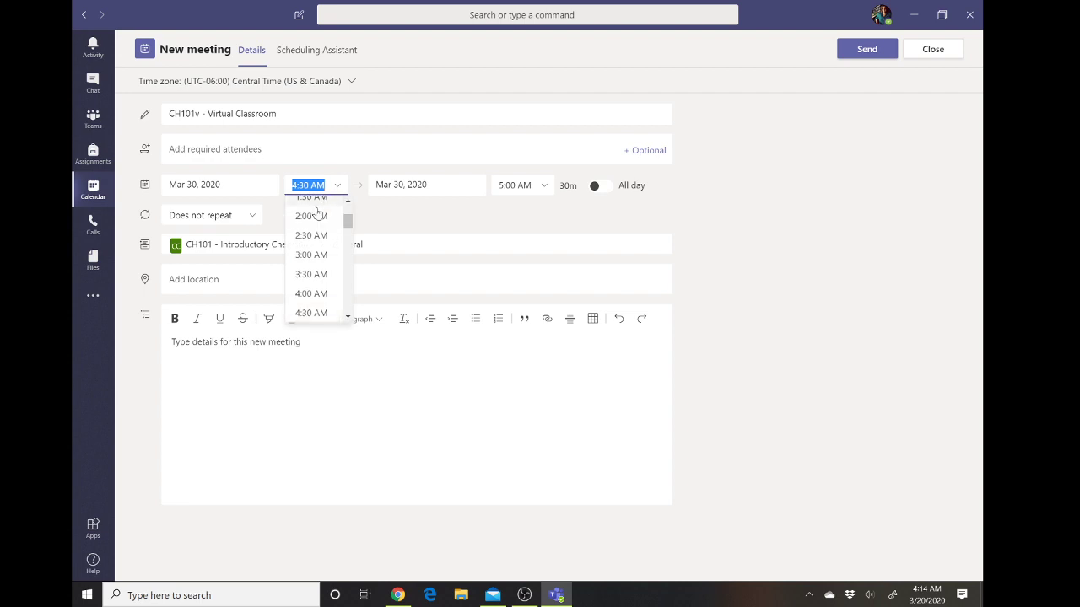
pyautogui.moveTo(347, 220); pyautogui.dragTo(345, 272)
pyautogui.click(326, 270)
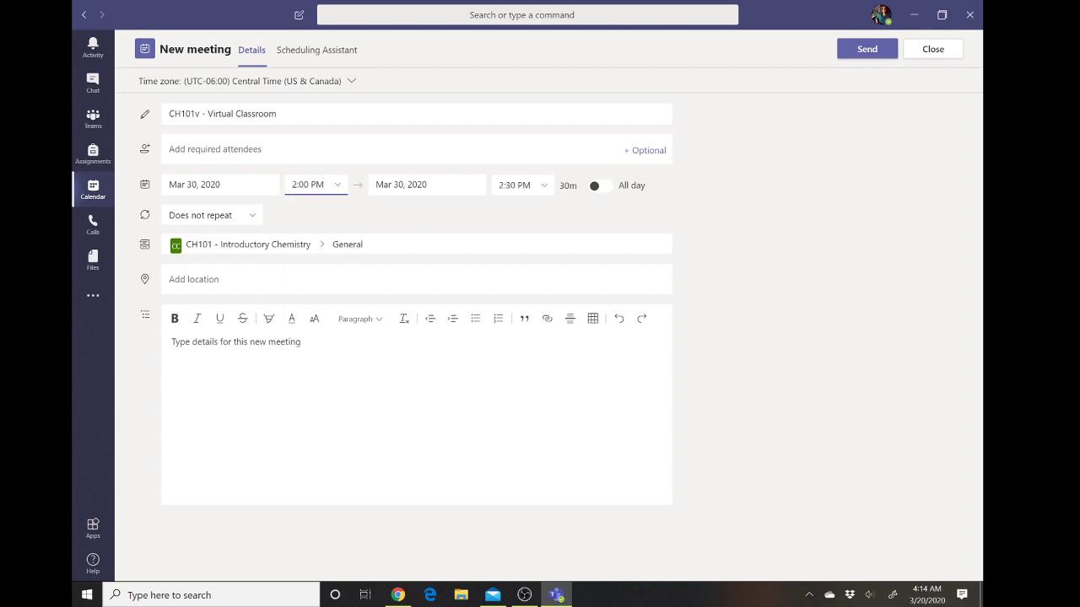
# - Set the end time to 3:20 PM so the meeting lasts 1h 20m
pyautogui.click(425, 184)
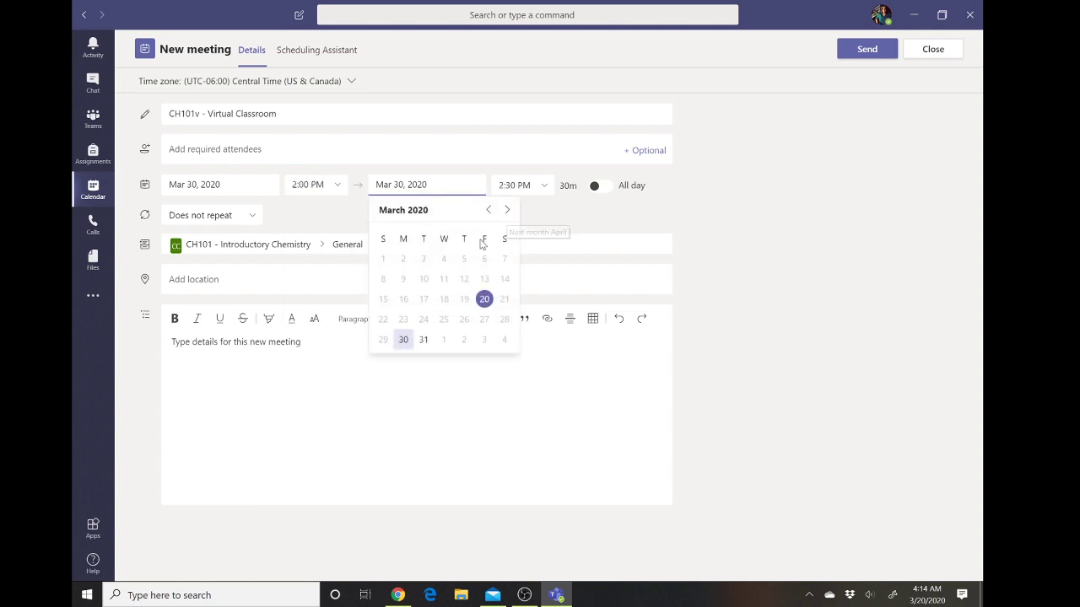
pyautogui.click(515, 184)
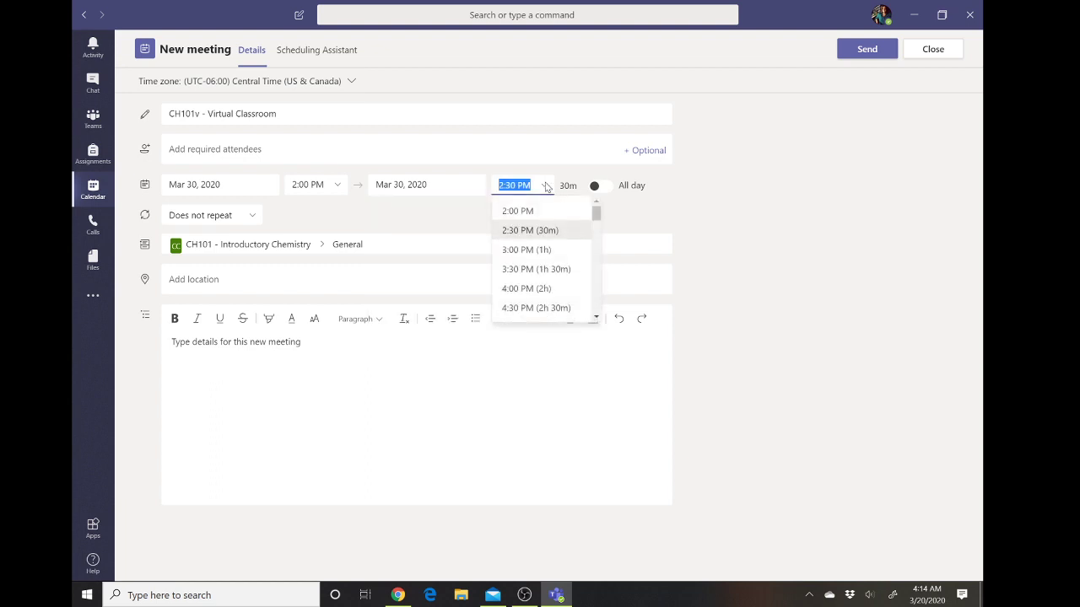
pyautogui.click(523, 269)
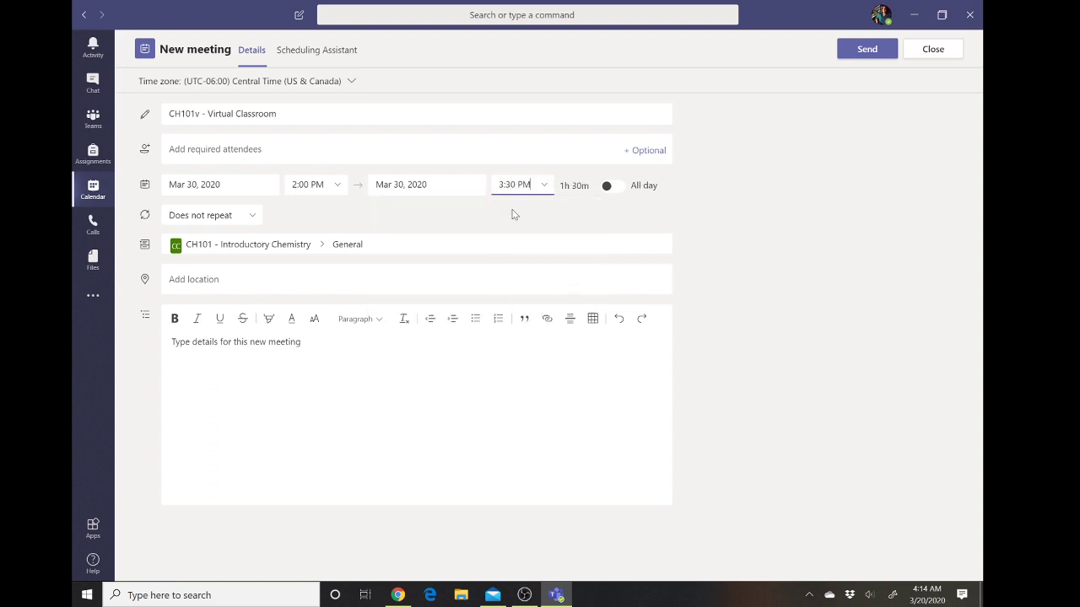
pyautogui.click(507, 185)
pyautogui.press('BackSpace')
pyautogui.write('2')
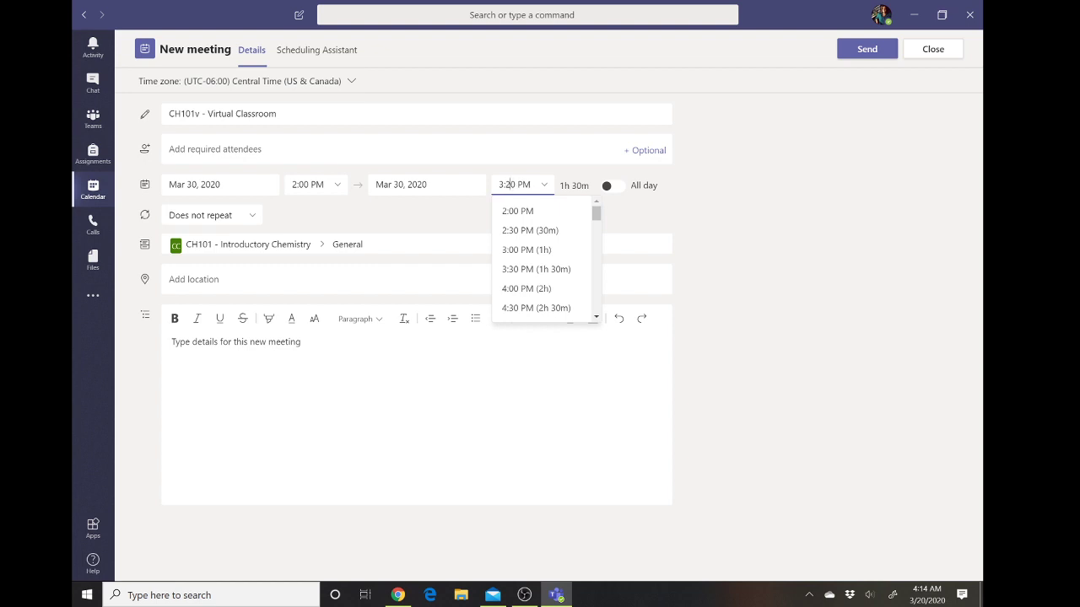
pyautogui.click(426, 184)
pyautogui.press('Escape')
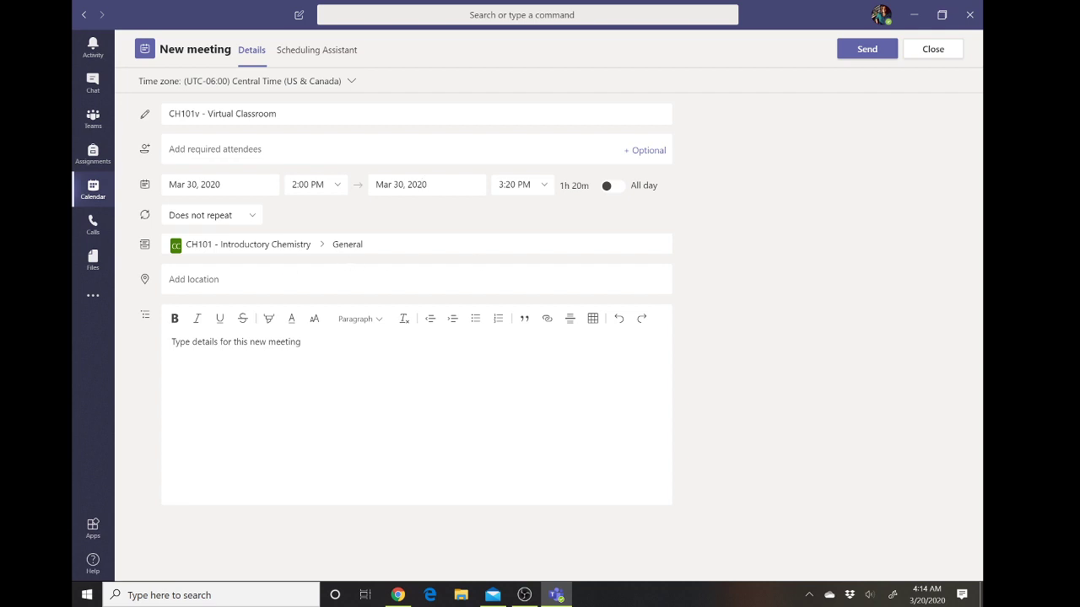
pyautogui.click(172, 341)
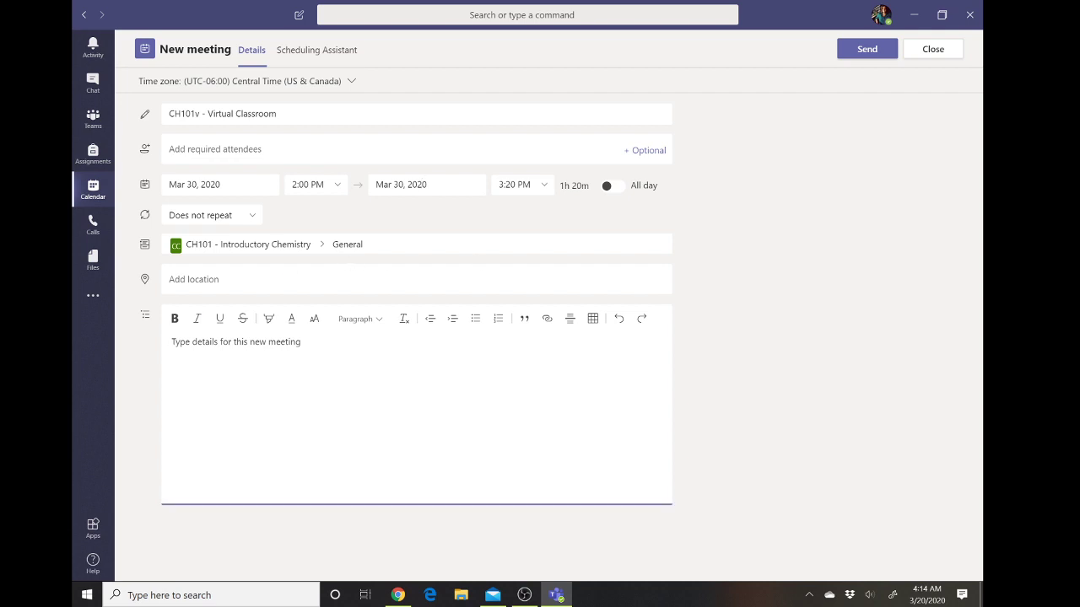
# - Paste the prepared three-paragraph description about the optional virtual classroom into the meeting details
pyautogui.write('This will be our virtual synchronous class room space. Attendance to these will not be mandatory as I recognize students will have varying access to stable internet or devices throughout the remainder of the term. But I wanted to provide a space for students to come into "class" and ask questions or discuss the material we are covering in lecture and our in-class materials.  While we will no longer work on the workbook together formally in class, you can take this opportunity to ask questions about the workbook activities as you navigate through them. You can still work with your peers on these activities. Workbook activities will now be due by 11:59 PM of the day on the syllabus. To submit, we will use the app "Office Lens" on your phone to snap pictures of the completed activity which you can then submit via the discussion forums on that topics moodle page.  Don\'t worry, I will create a video to walk us through all of this.')
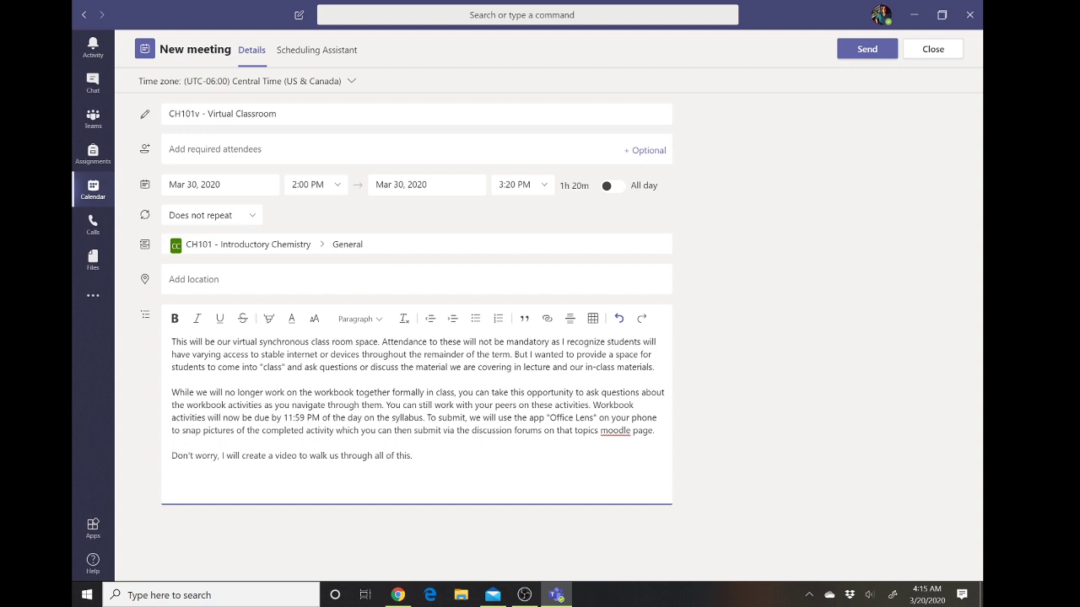
pyautogui.click(251, 215)
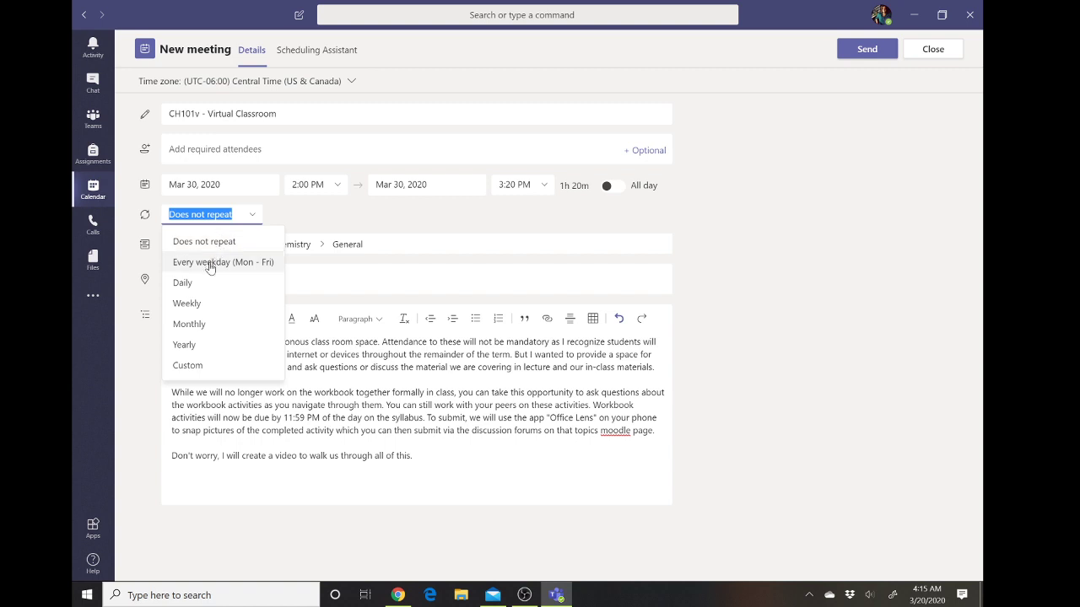
# - Save a custom weekly recurrence on Monday and Wednesday, ending May 11, 2020
pyautogui.click(186, 365)
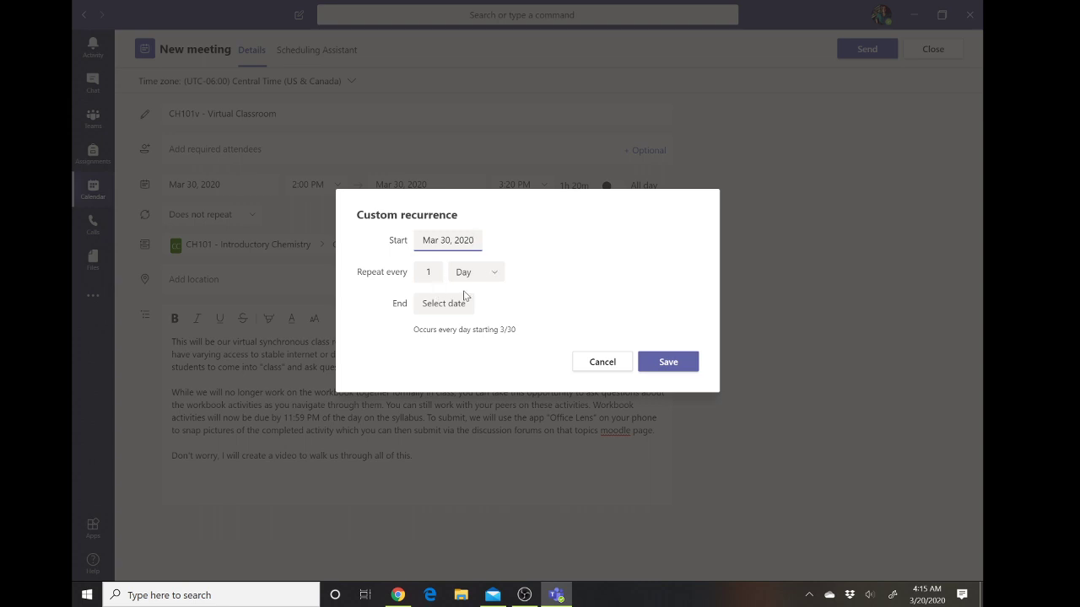
pyautogui.click(496, 275)
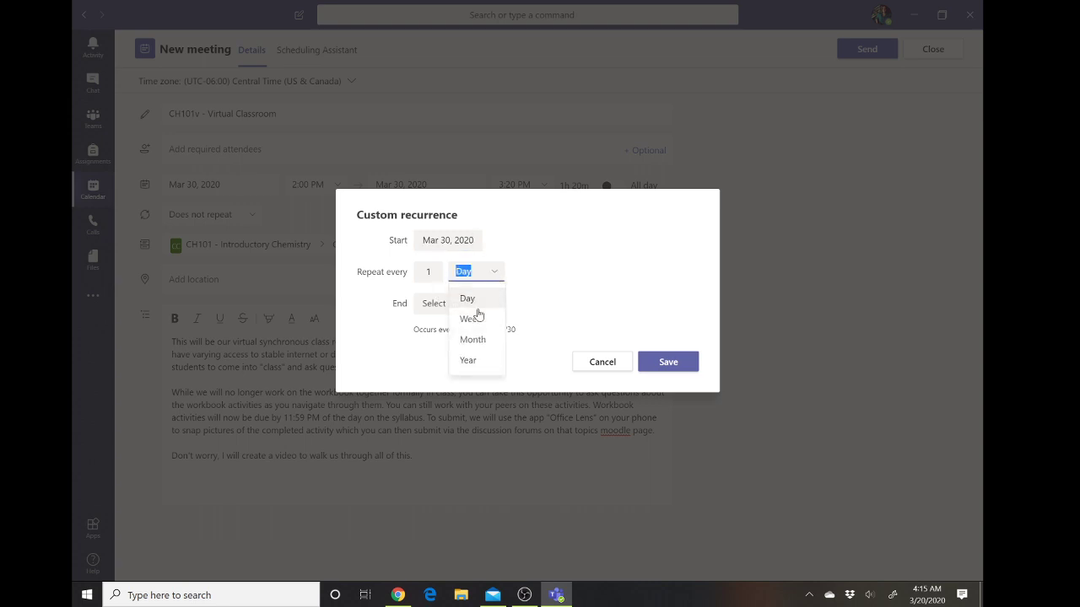
pyautogui.click(472, 315)
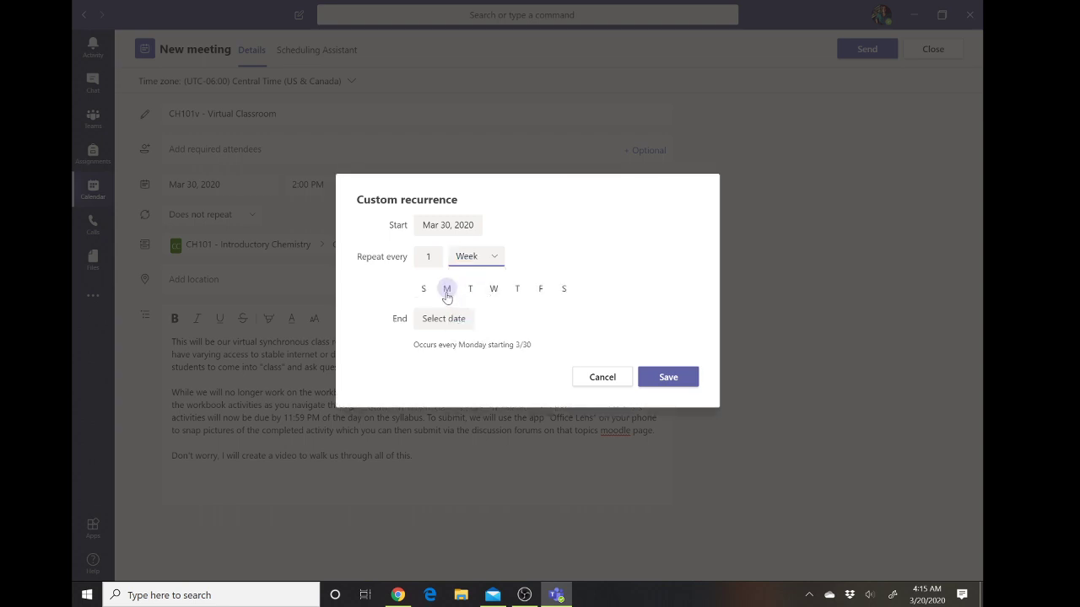
pyautogui.click(493, 290)
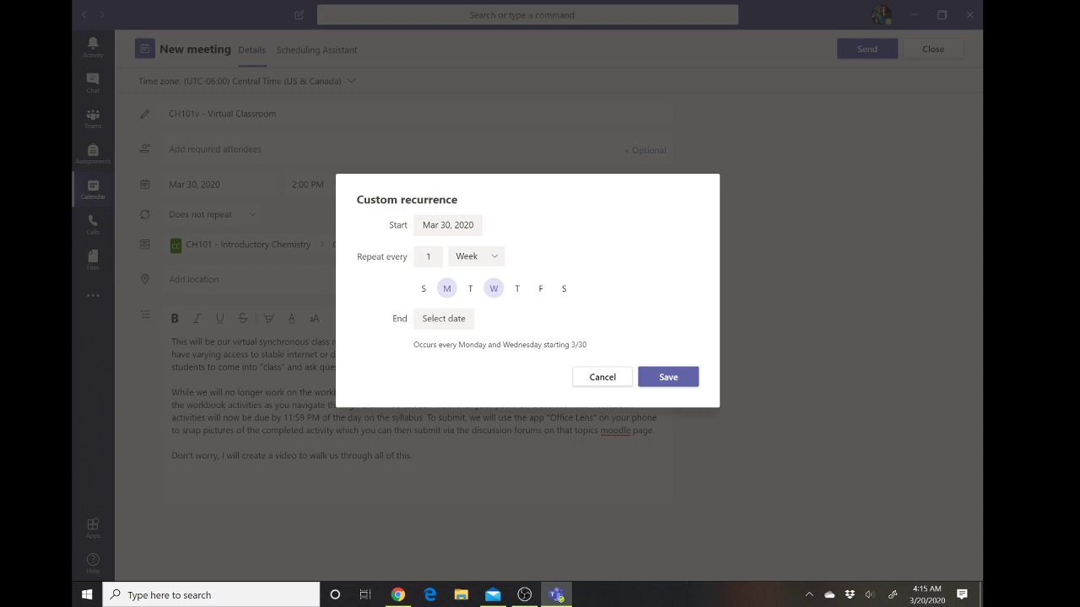
pyautogui.click(444, 319)
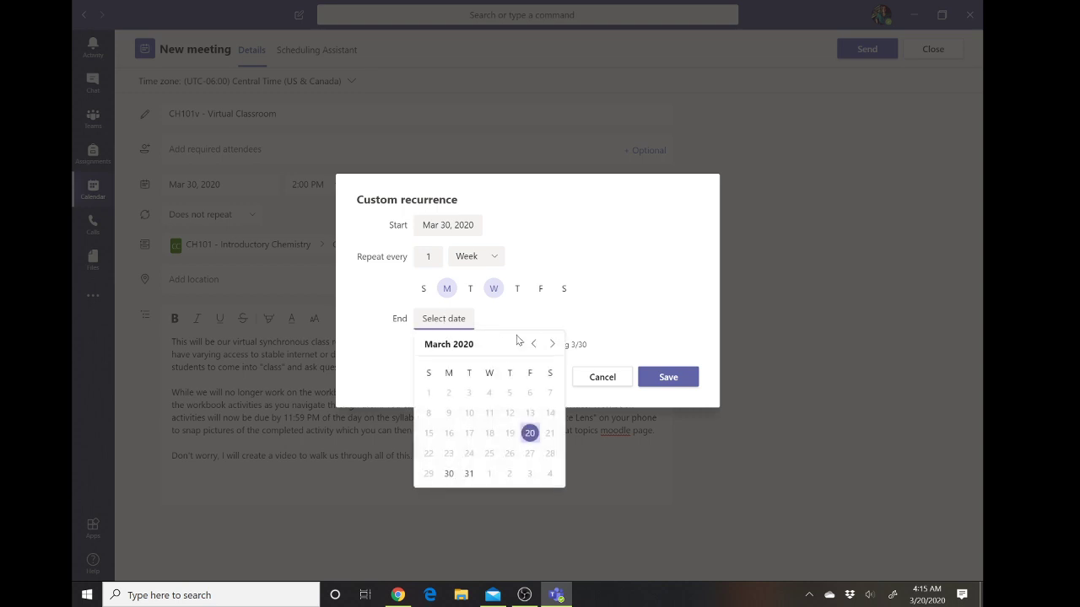
pyautogui.click(552, 345)
pyautogui.click(553, 345)
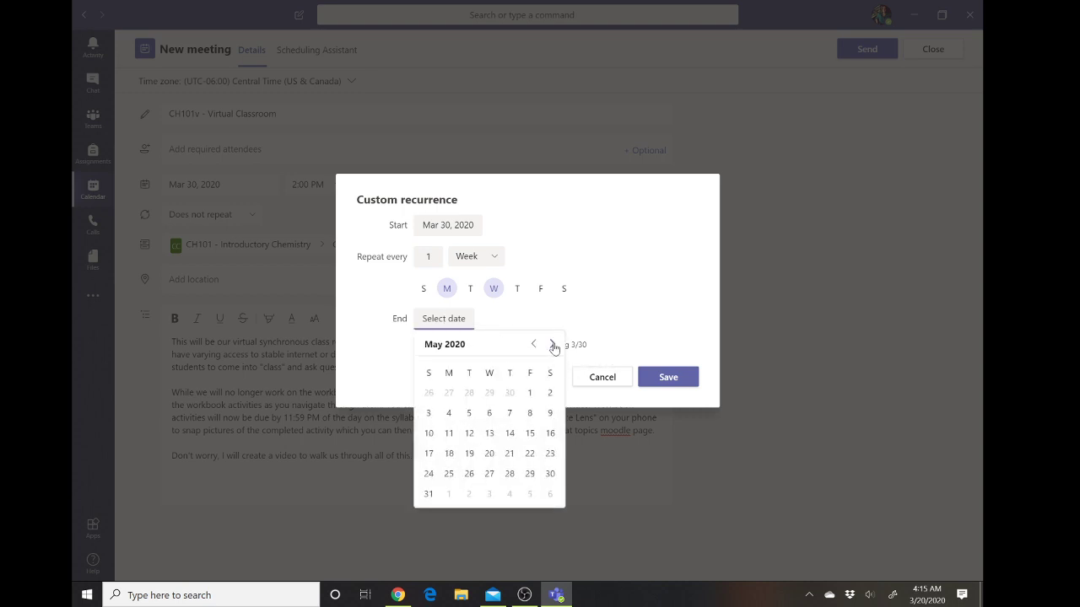
pyautogui.click(449, 434)
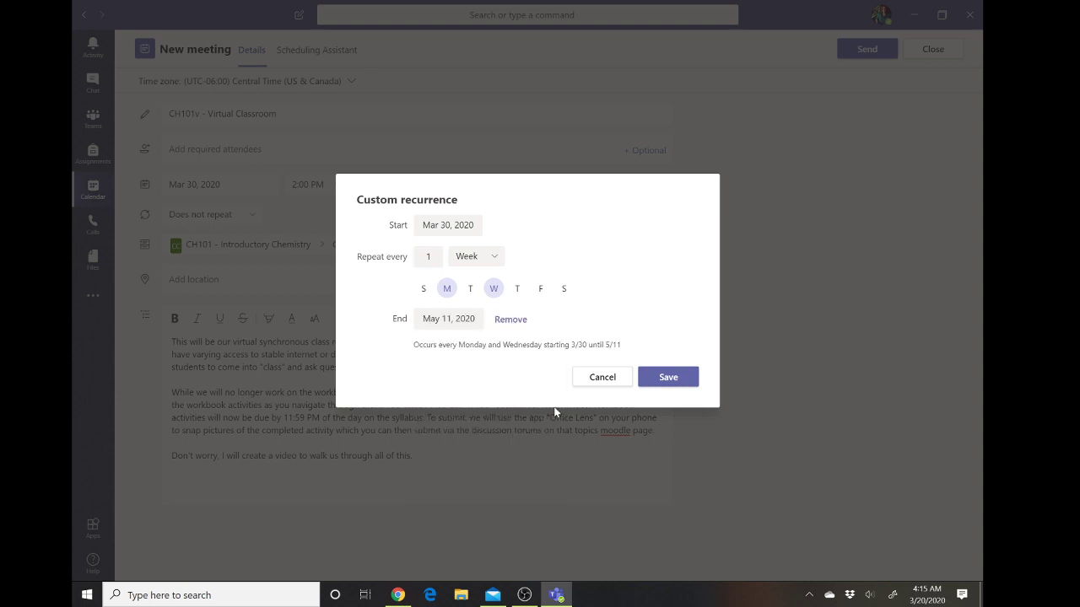
pyautogui.click(668, 377)
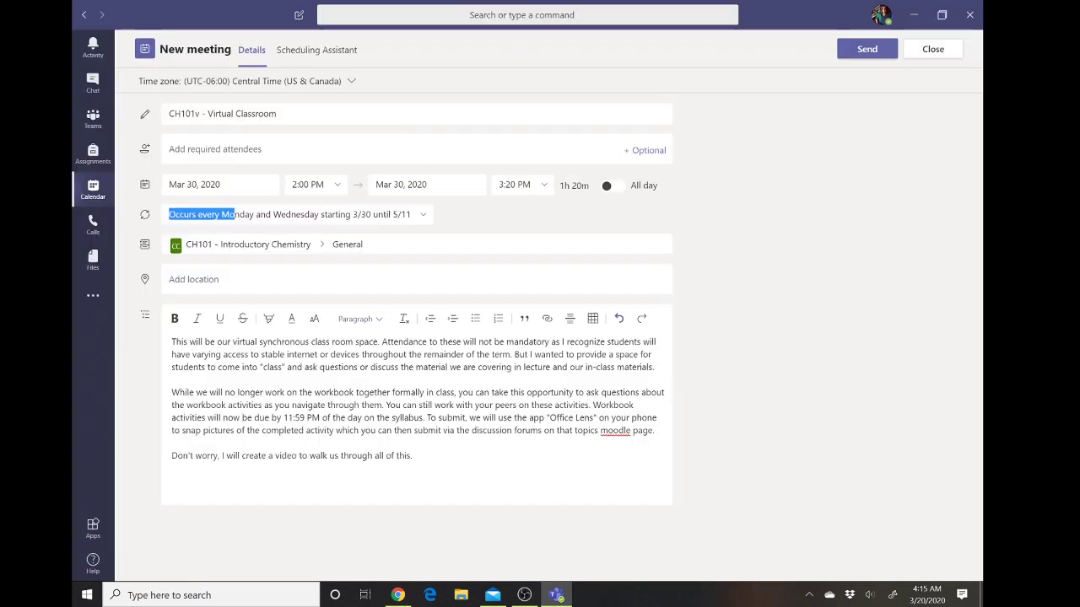
pyautogui.click(357, 354)
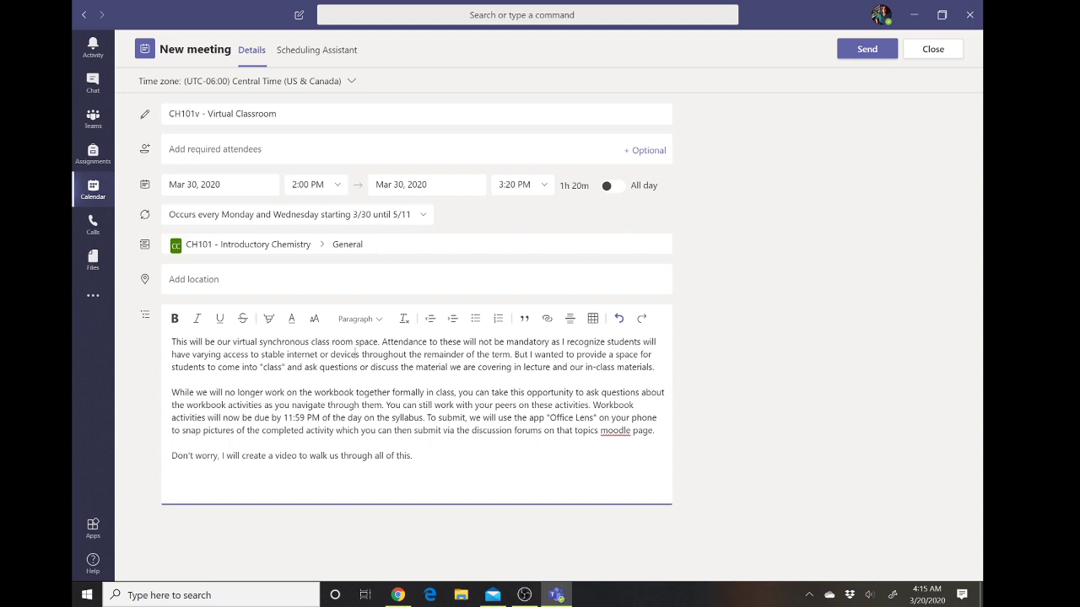
# - Send the meeting and confirm it shows on Mar 30 and Apr 1 in the calendar
pyautogui.click(863, 53)
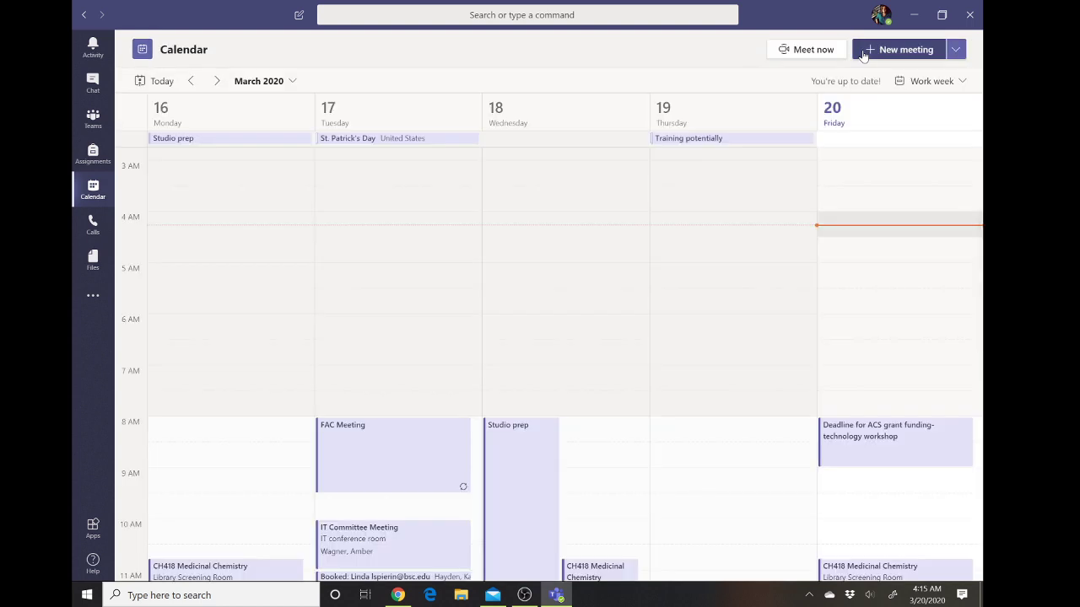
pyautogui.click(219, 80)
pyautogui.click(218, 81)
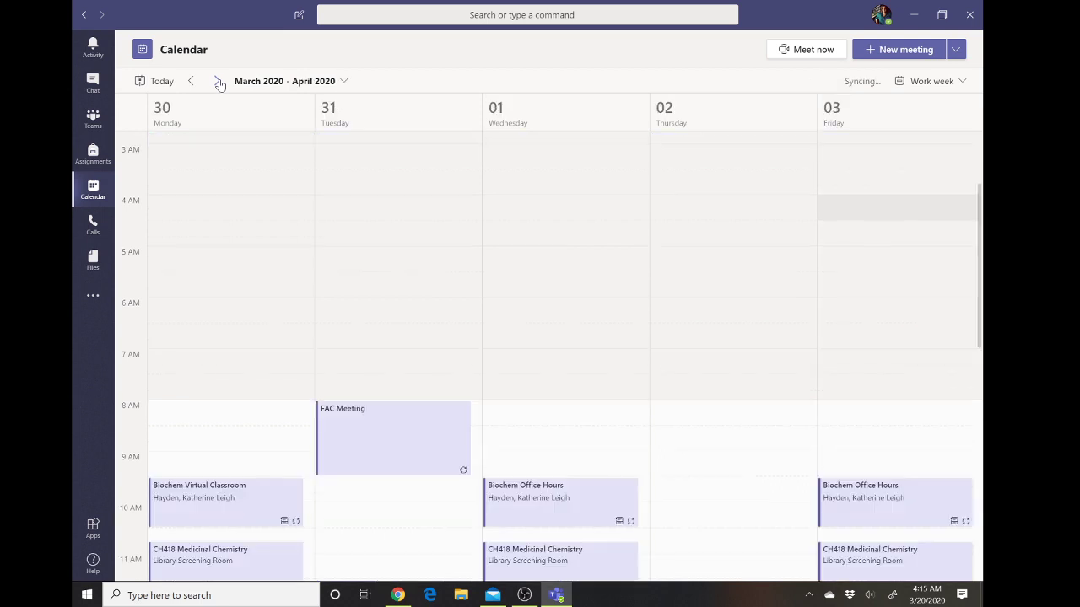
pyautogui.scroll(-5, 289, 295)
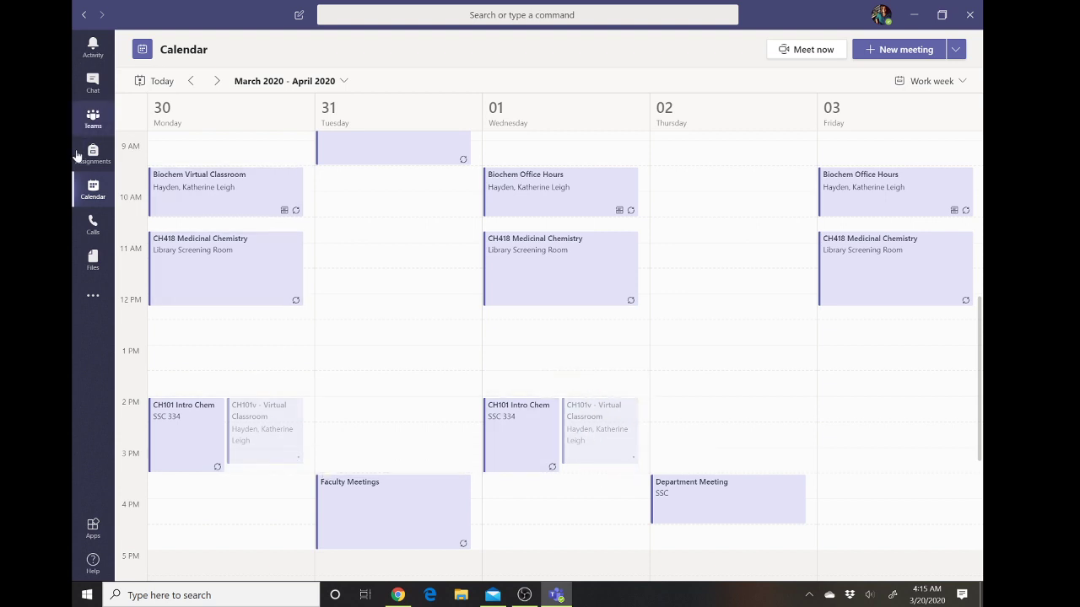
pyautogui.click(93, 113)
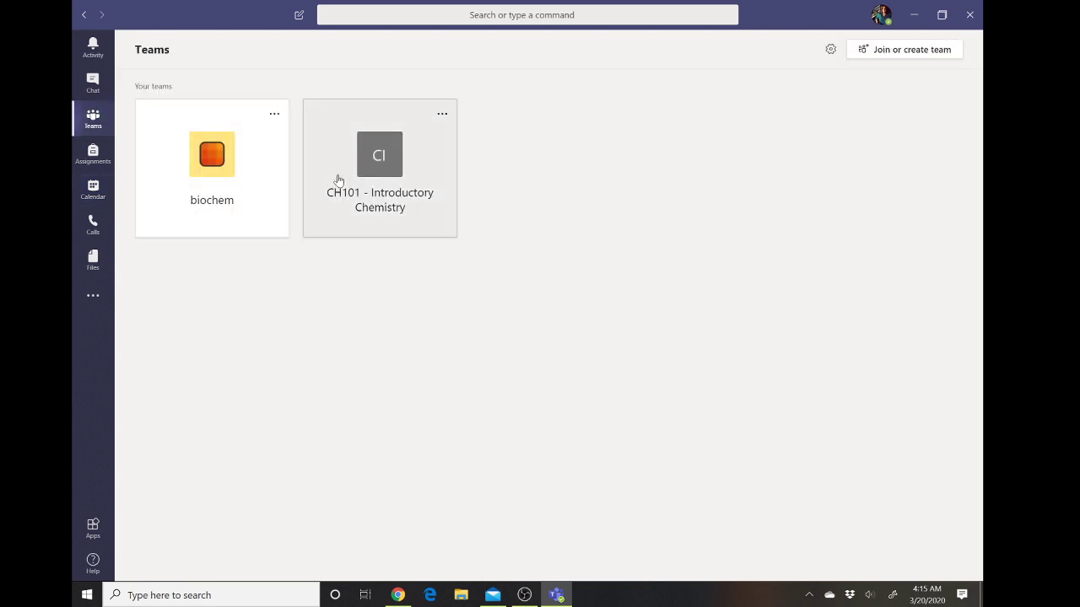
# - Open the CH101 - Introductory Chemistry team and its CH101v meeting post in General
pyautogui.click(346, 177)
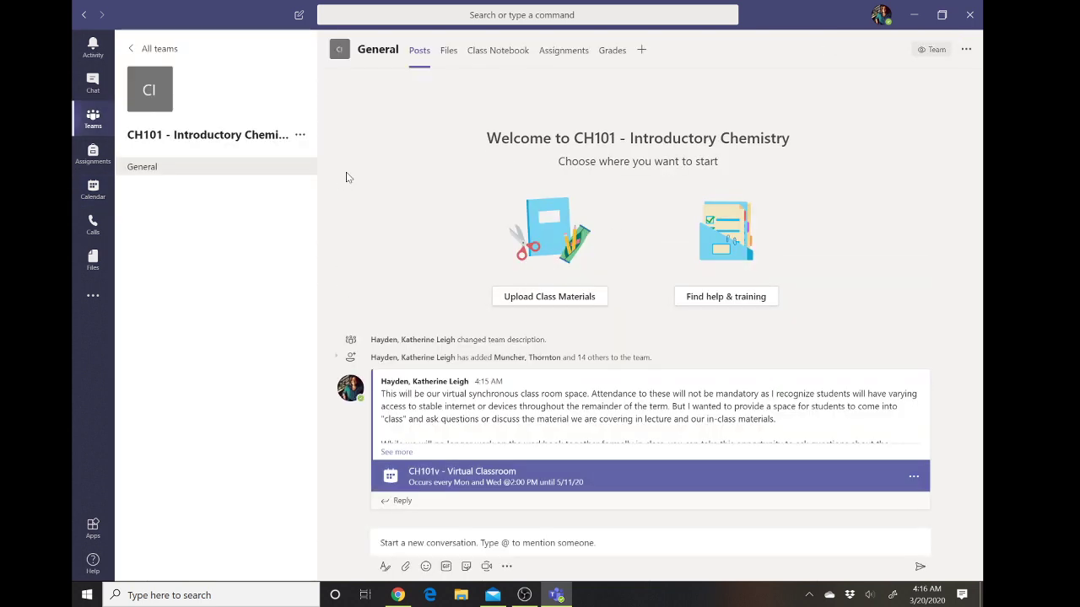
pyautogui.click(494, 477)
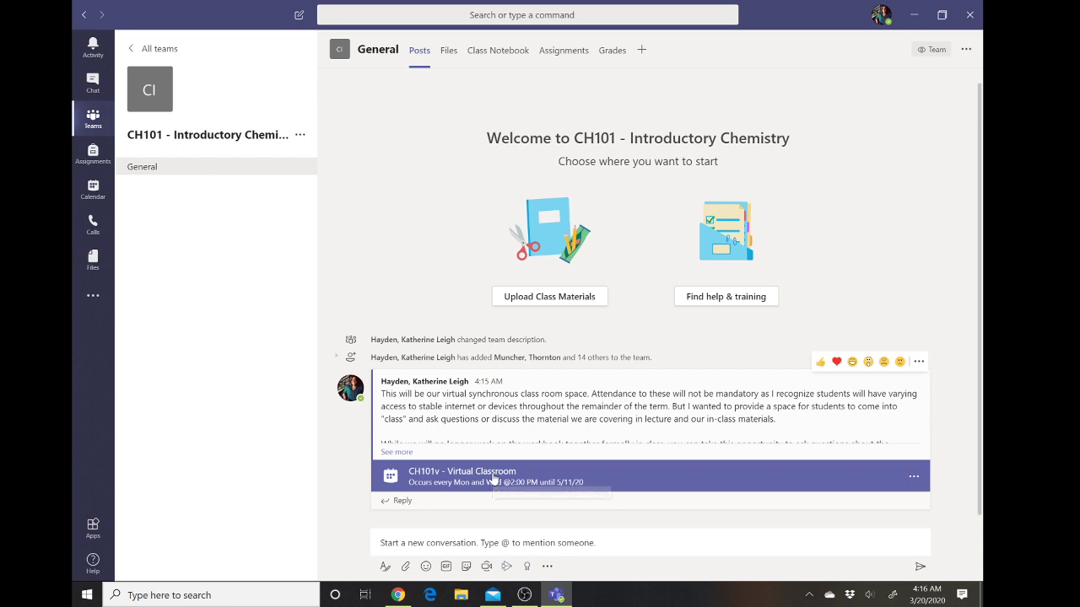